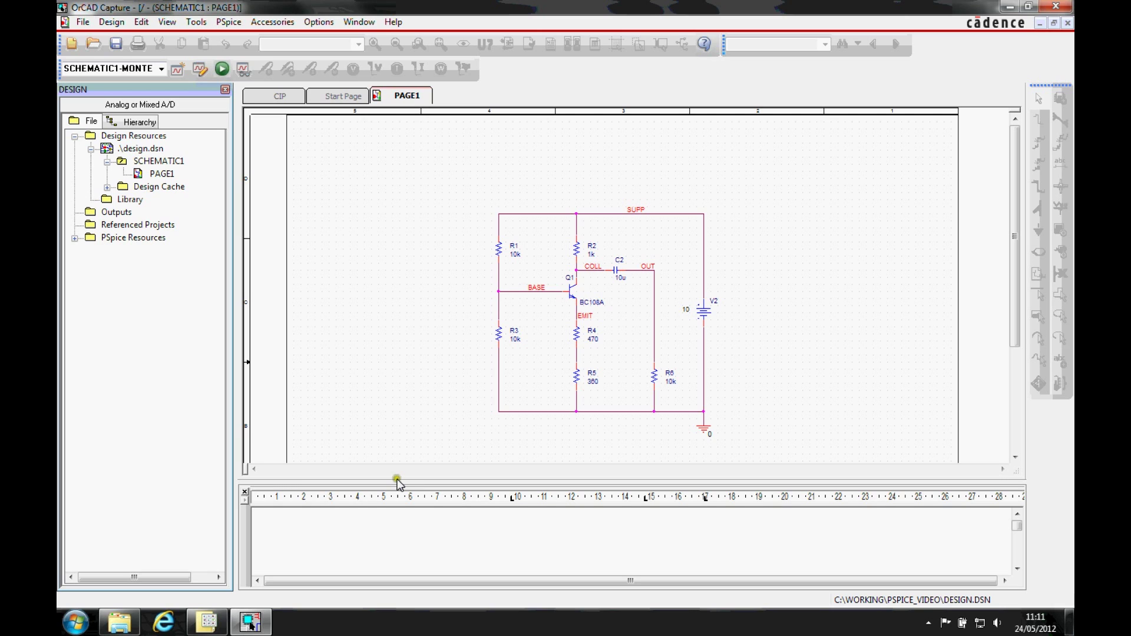
Step: Select resistors R1–R6 together and open their shared properties in the Property Editor
click(498, 334)
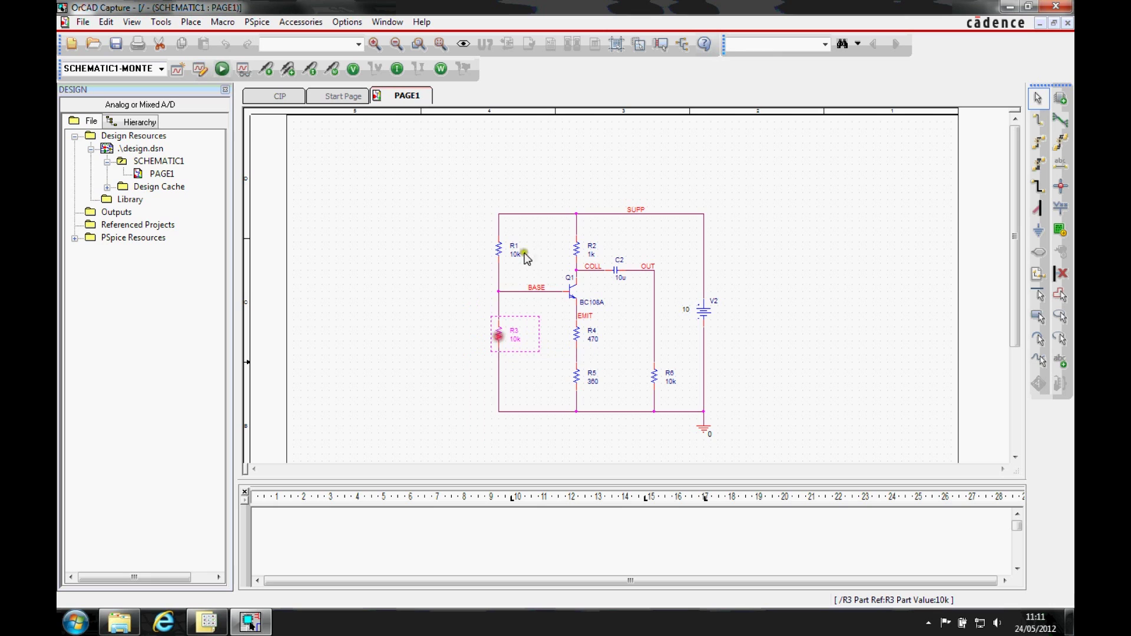
click(501, 251)
ctrl+click(537, 346)
ctrl+click(576, 377)
ctrl+click(577, 335)
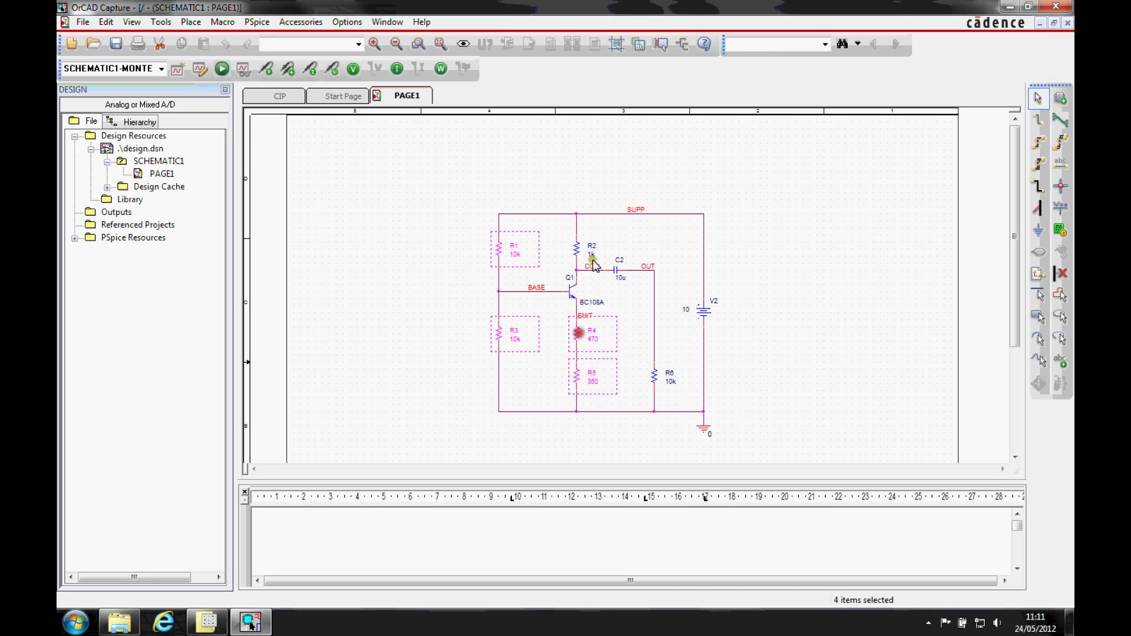
ctrl+click(578, 248)
ctrl+click(655, 375)
right_click(655, 376)
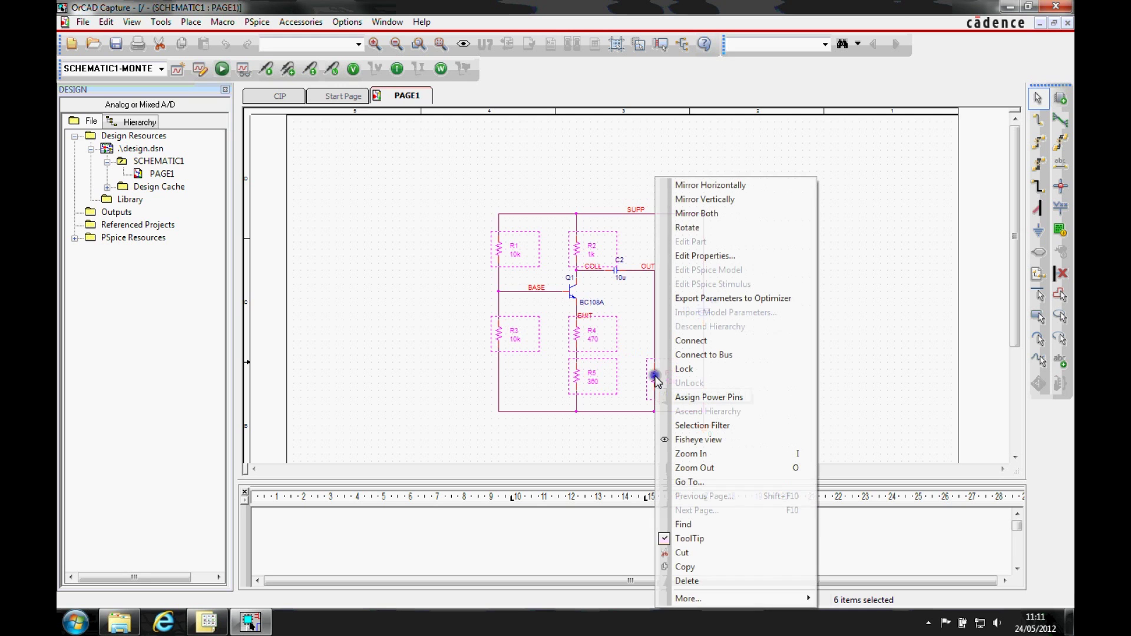
click(705, 255)
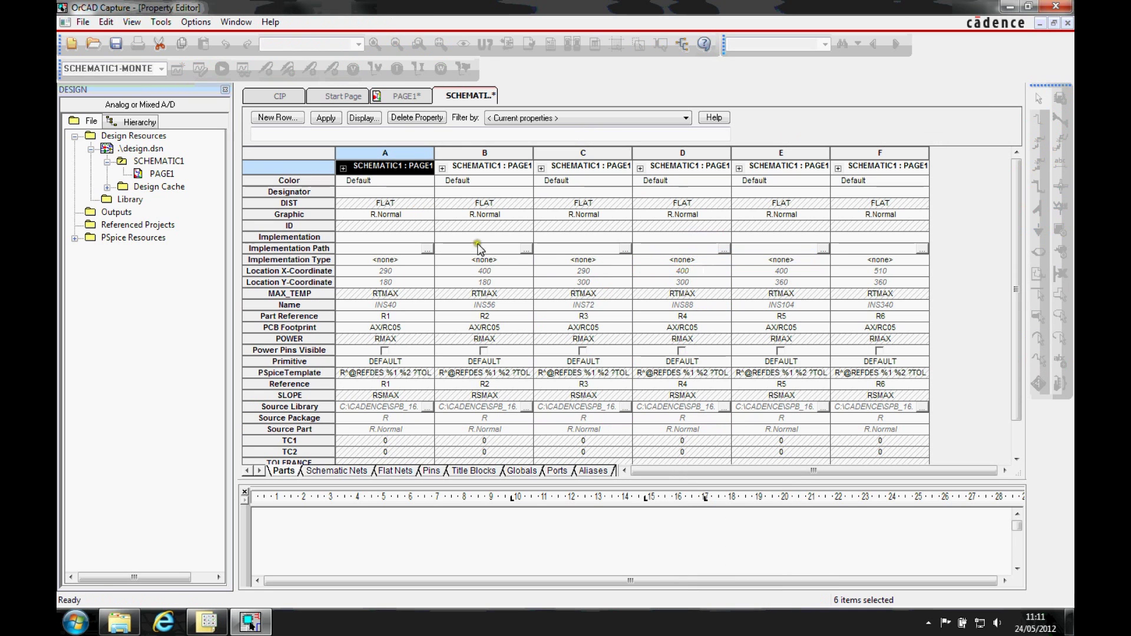
drag(1026, 214, 1023, 248)
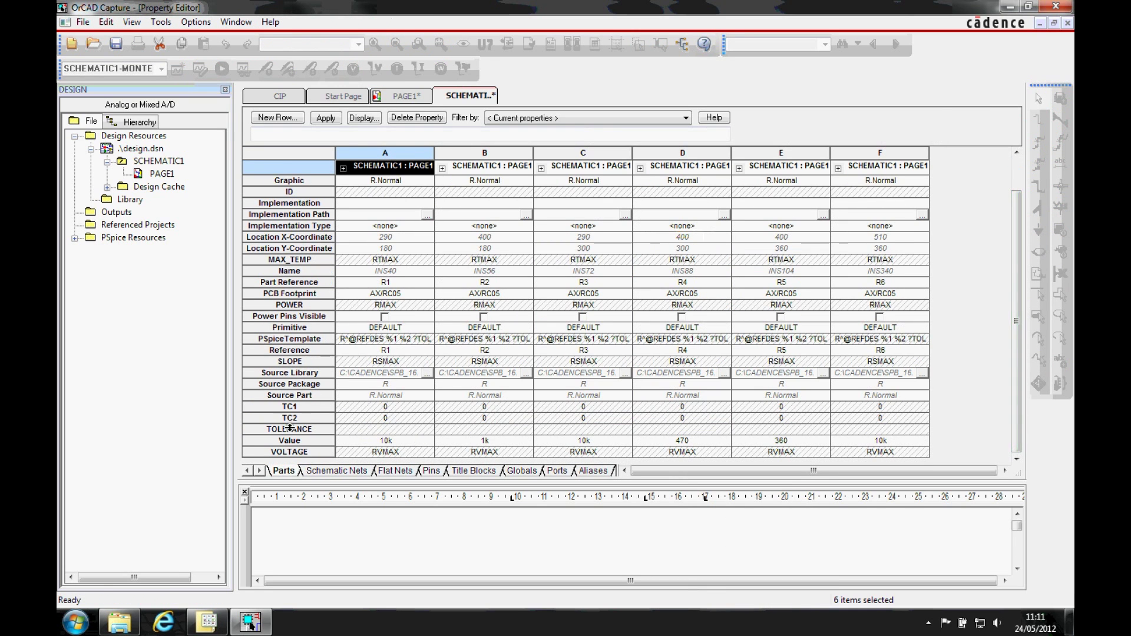
Step: Set the TOLERANCE property of all six resistors to 1% and apply it
click(315, 431)
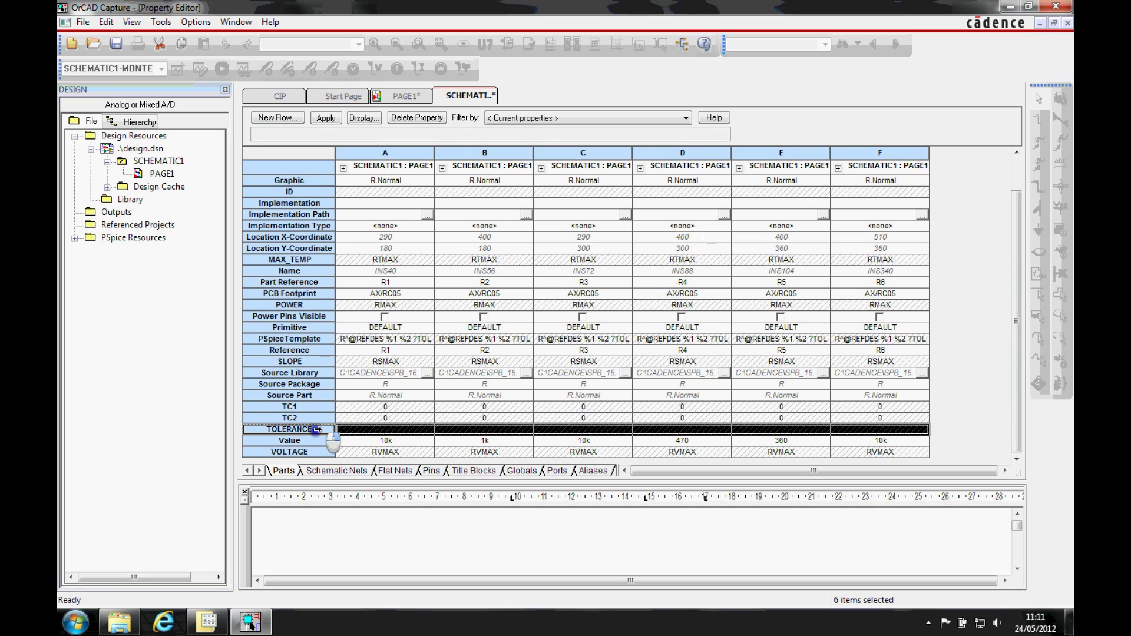
right_click(317, 429)
click(354, 504)
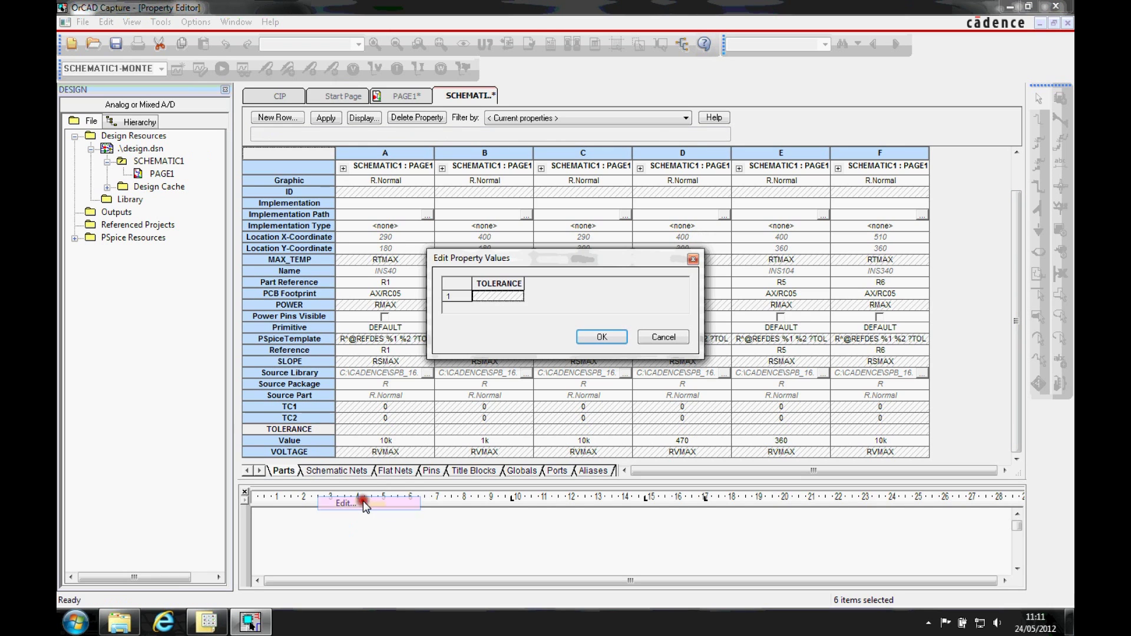
click(495, 301)
text(1%)
key(BackSpace)
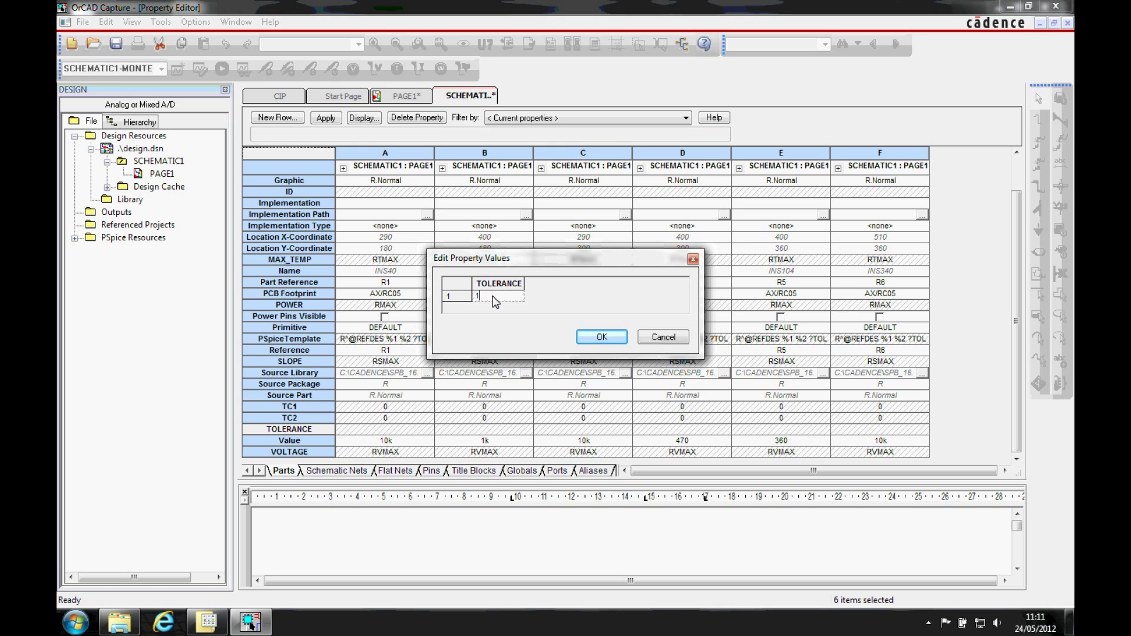
text(%)
click(601, 336)
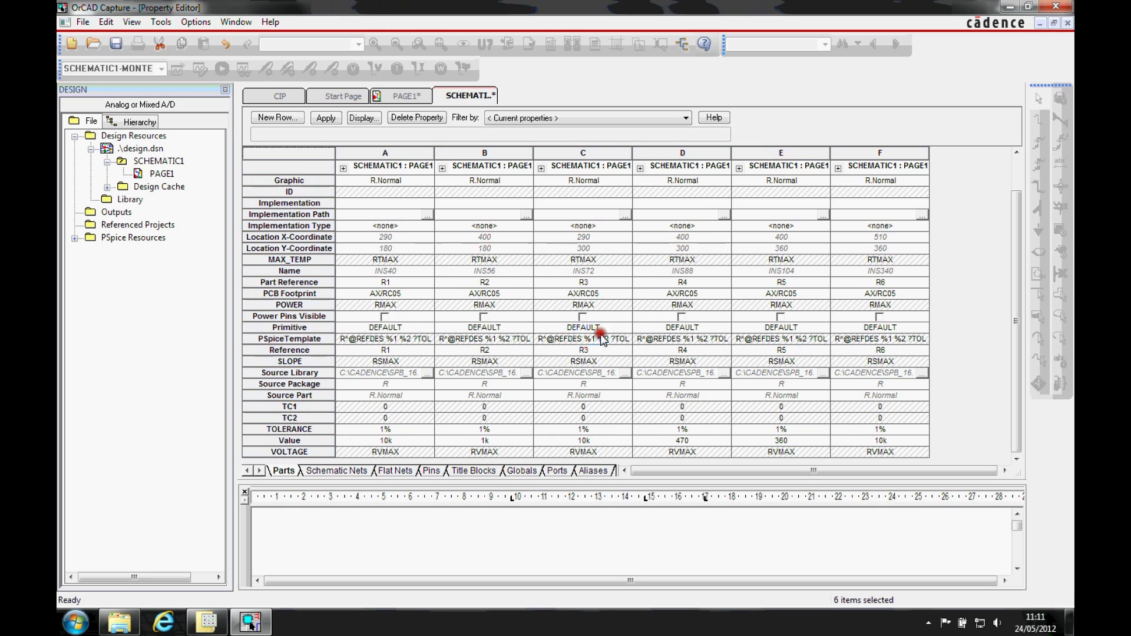
click(326, 118)
right_click(477, 97)
Step: Back on the schematic, change the MONTE profile's transient run-to time from 1000ns to 1m
click(506, 175)
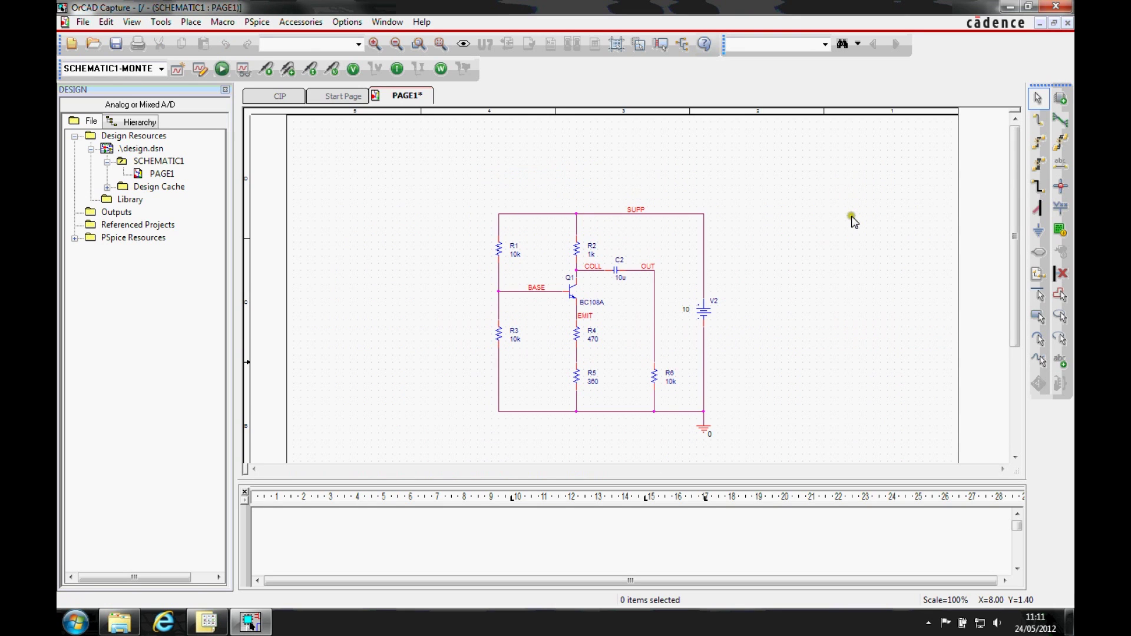
click(200, 70)
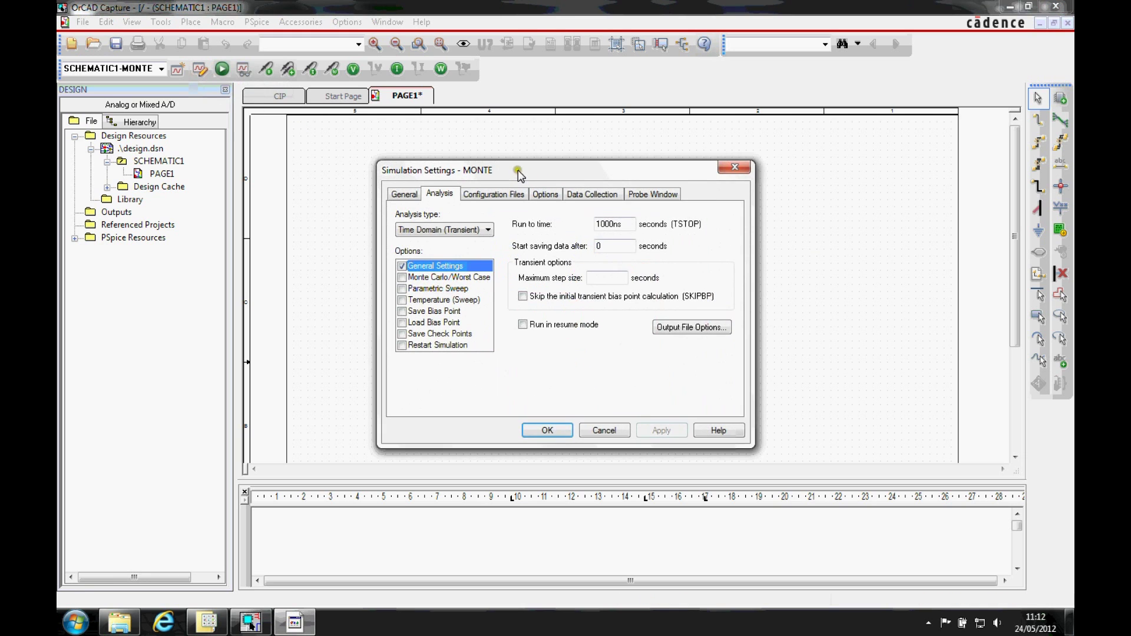
drag(518, 172, 492, 140)
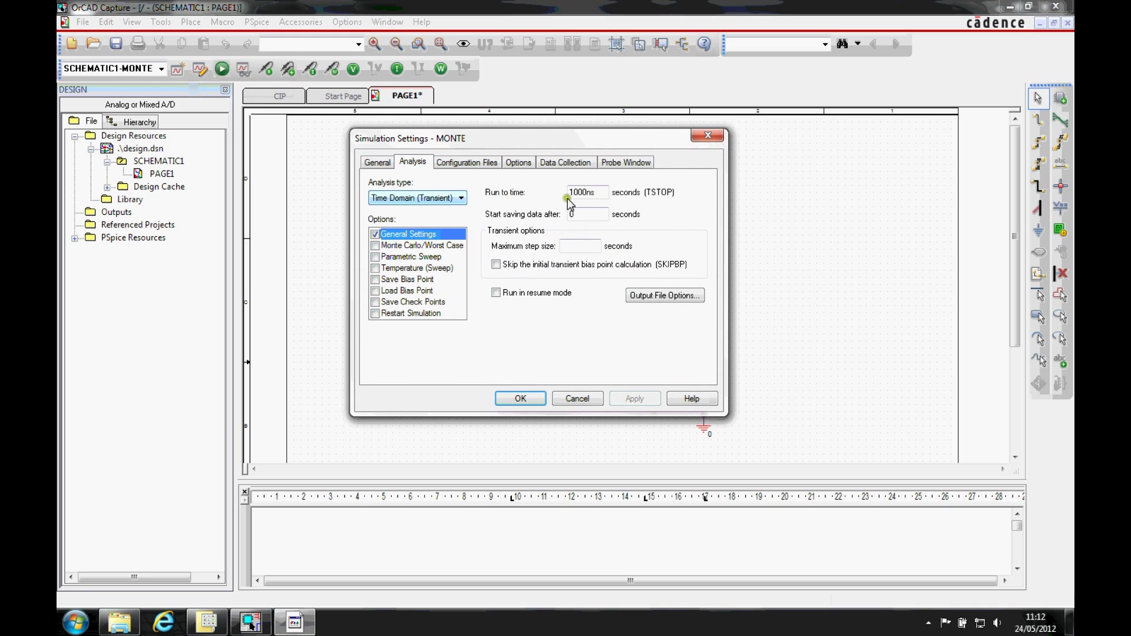
double_click(592, 199)
text(1m)
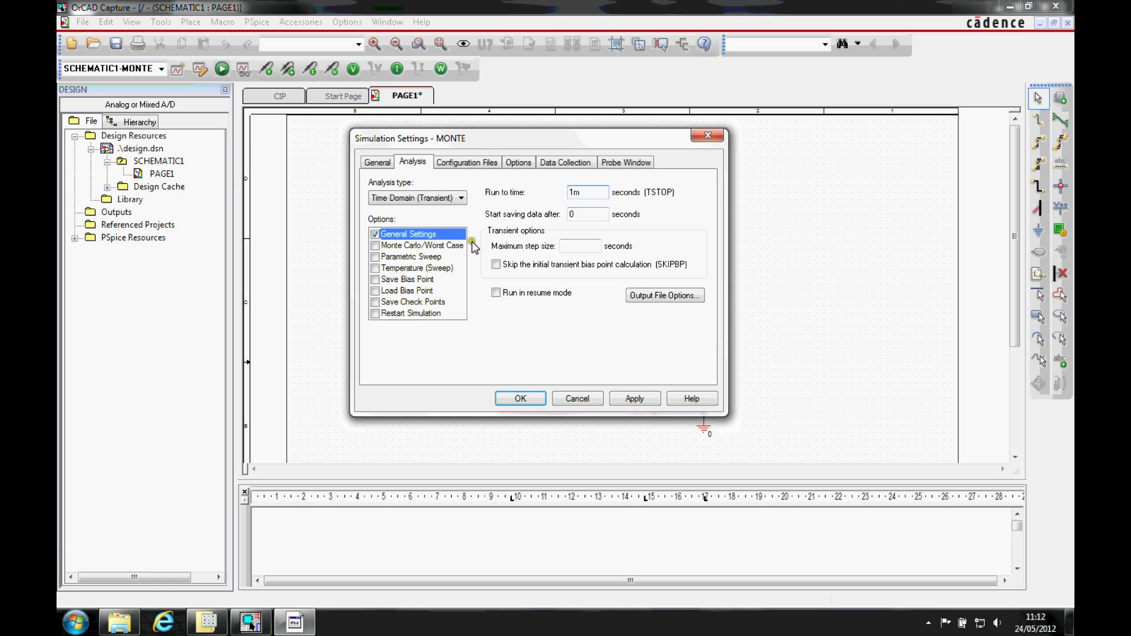
Step: Enable Monte Carlo with output V(COLL), 100 runs, Gaussian distribution and seed 17366
click(375, 246)
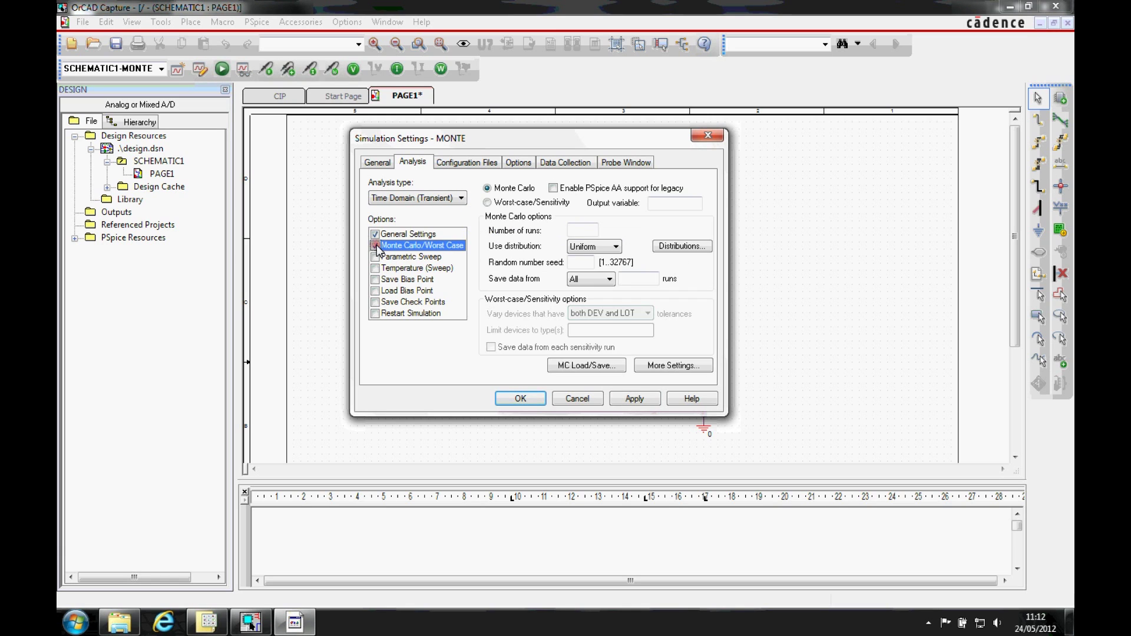
click(656, 203)
text(C)
key(BackSpace)
text(V(COLL))
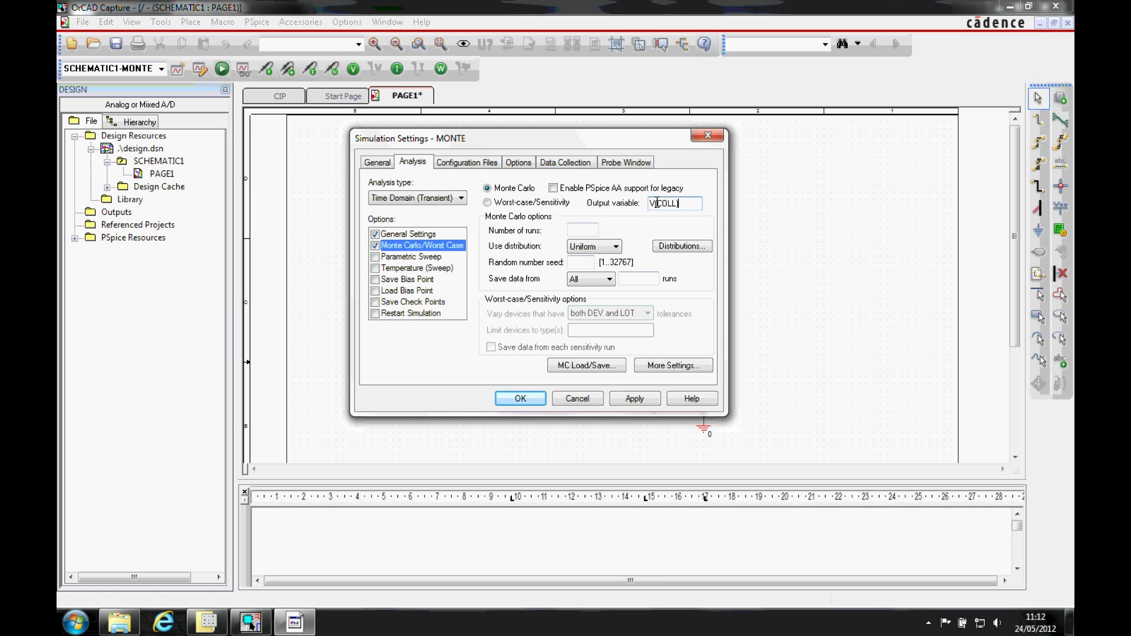
click(583, 231)
text(100)
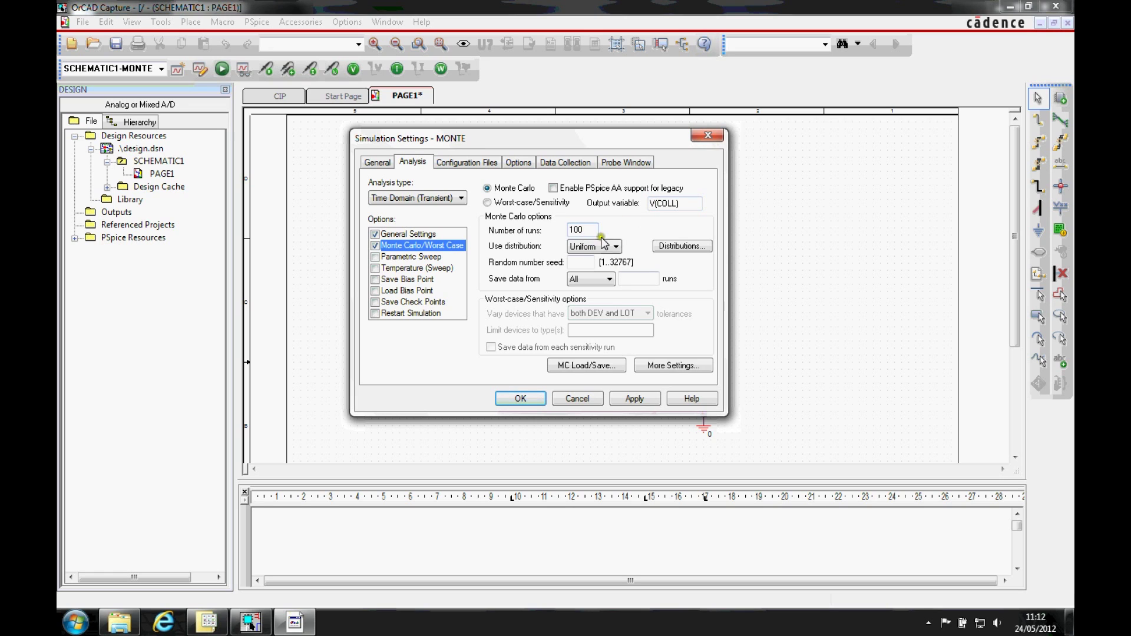
click(594, 247)
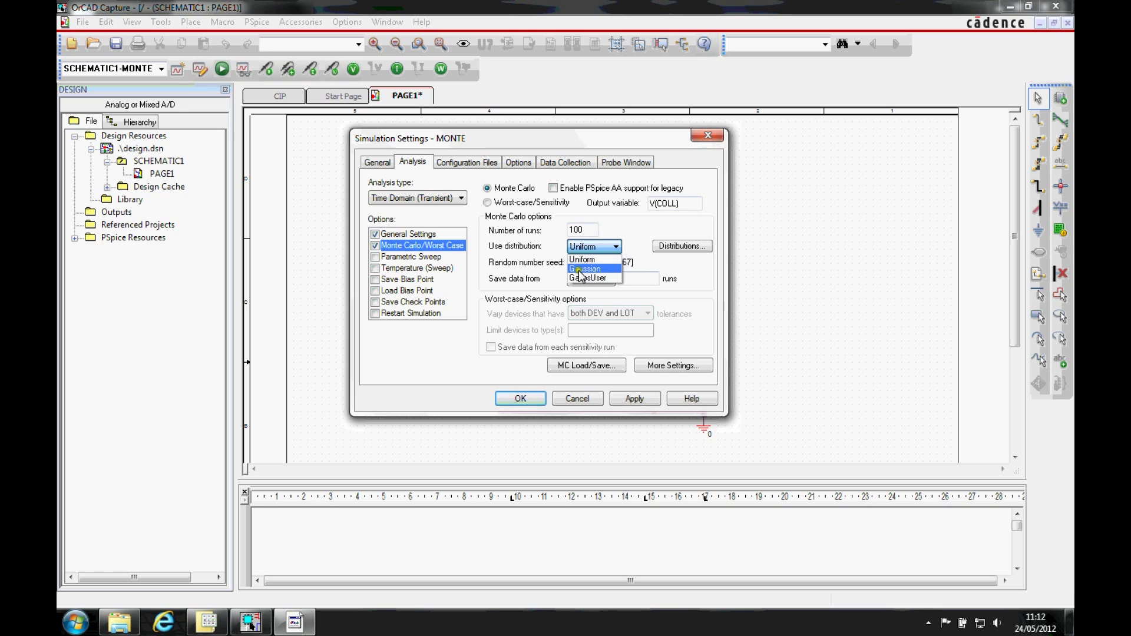
click(589, 270)
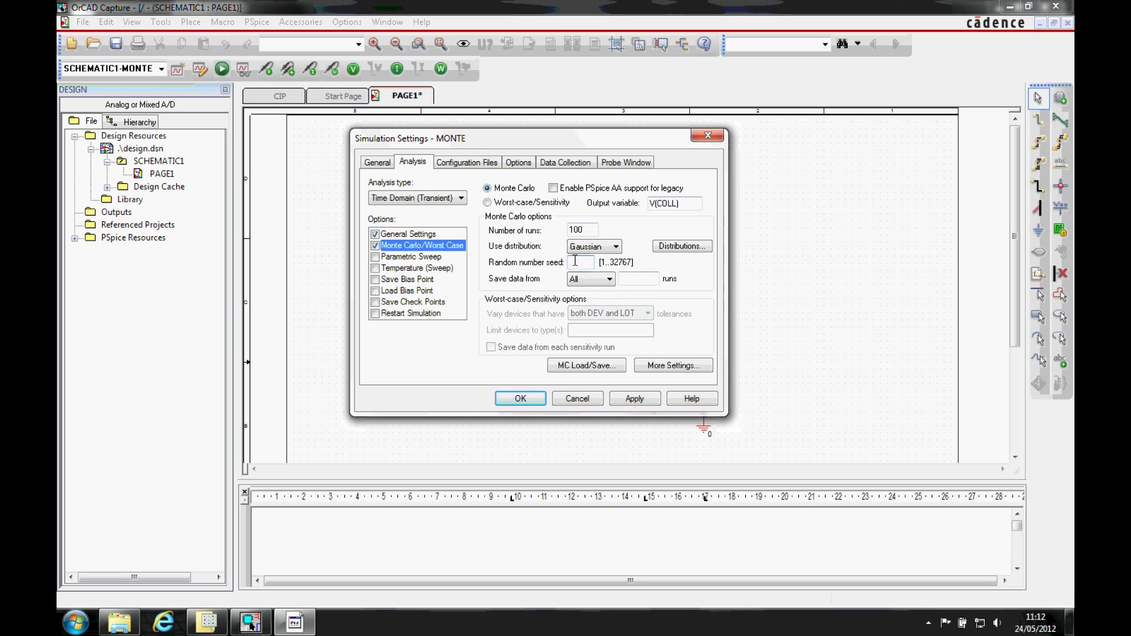
text(123)
Step: Accept the settings, place a voltage marker on the COLL net, and run PSpice
click(533, 399)
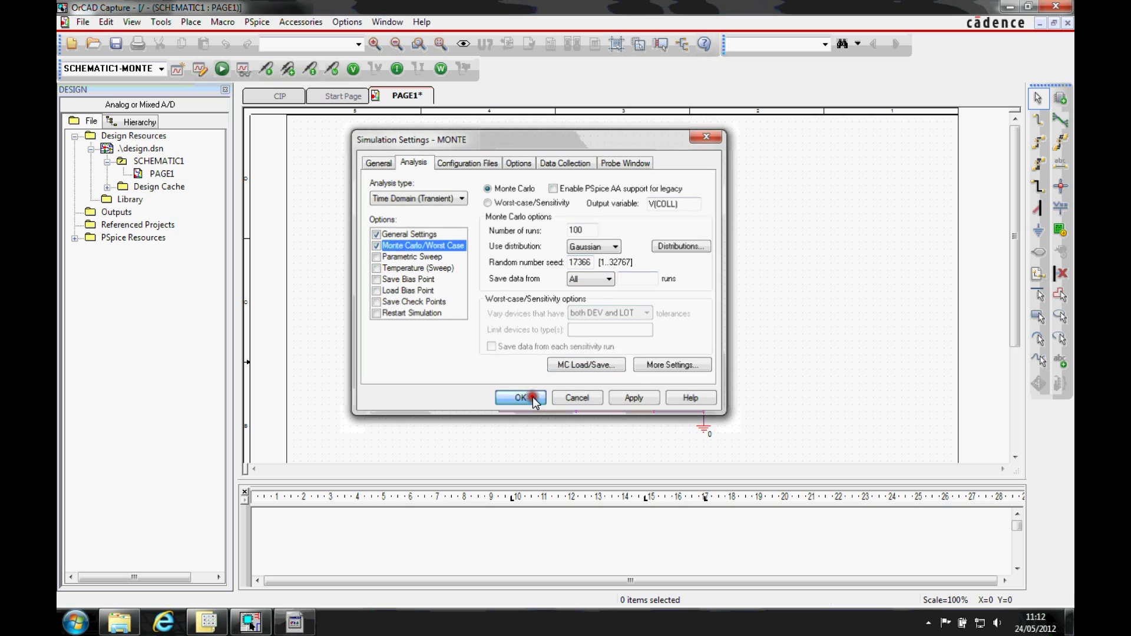
click(266, 69)
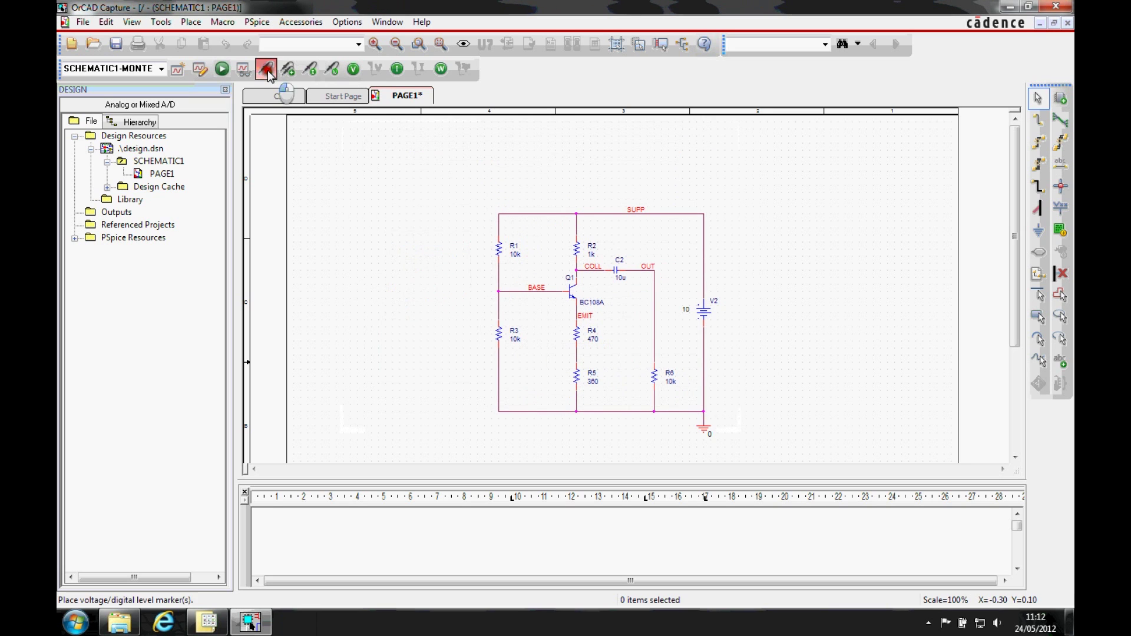
click(587, 282)
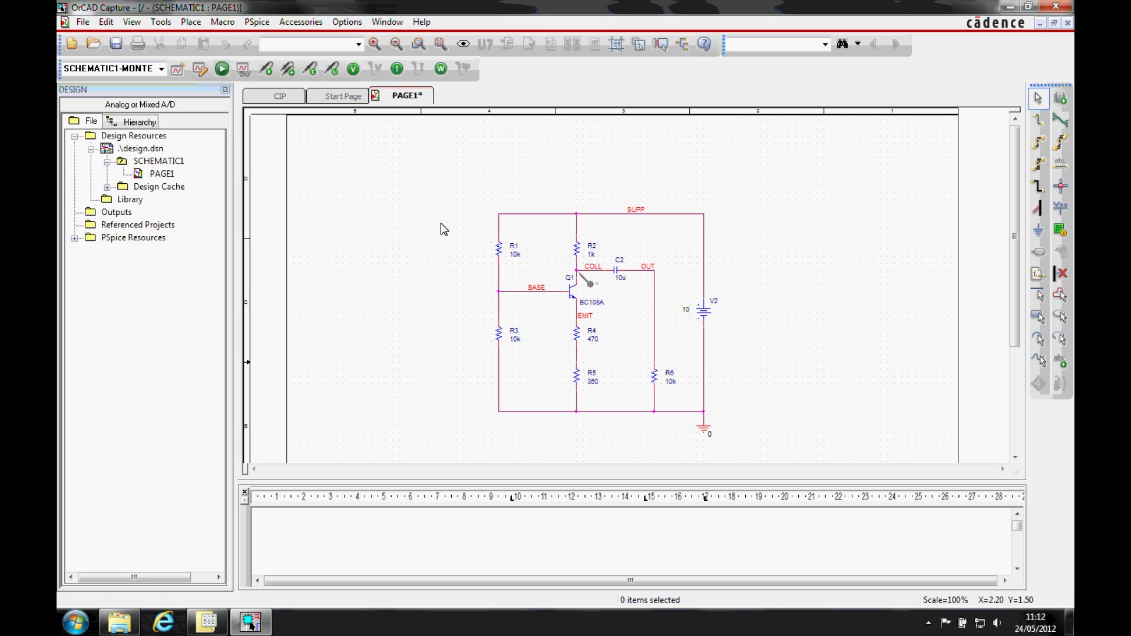
click(223, 69)
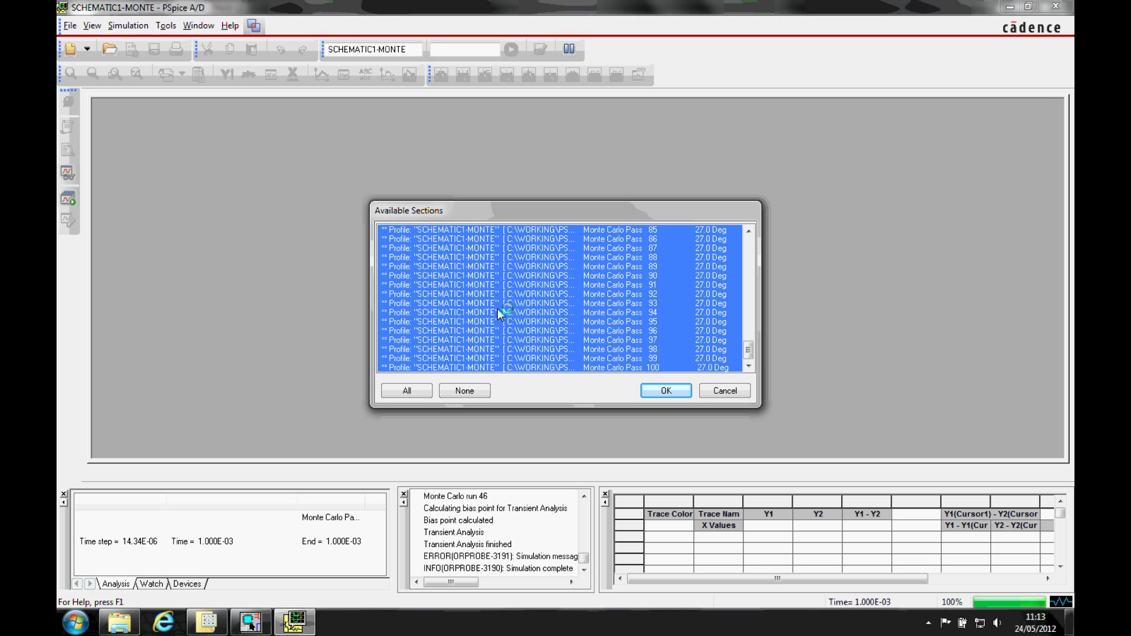
Step: Load all 100 Monte Carlo sections so every V(COLL) trace is plotted
click(661, 392)
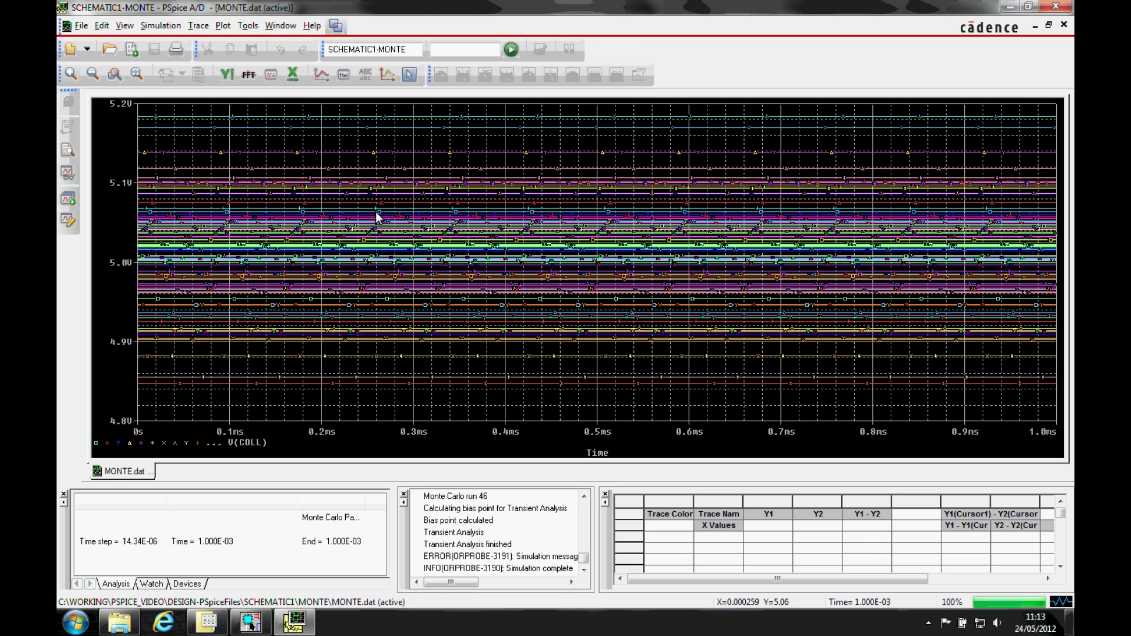
Step: Start a Performance Analysis to add a histogram plot above the waveforms
click(200, 30)
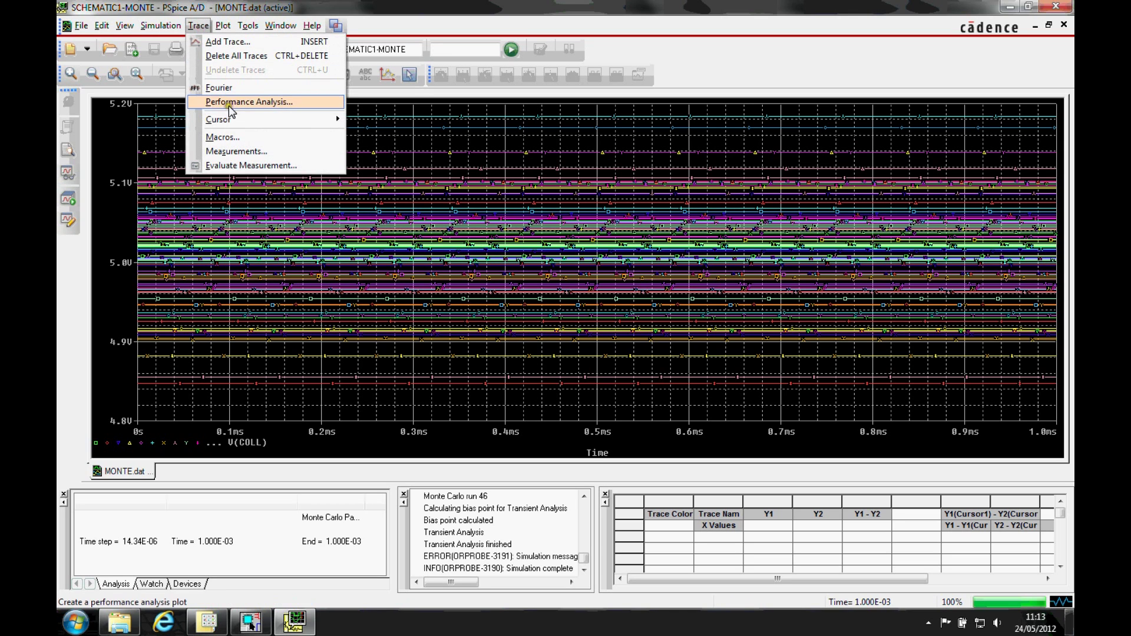
click(235, 101)
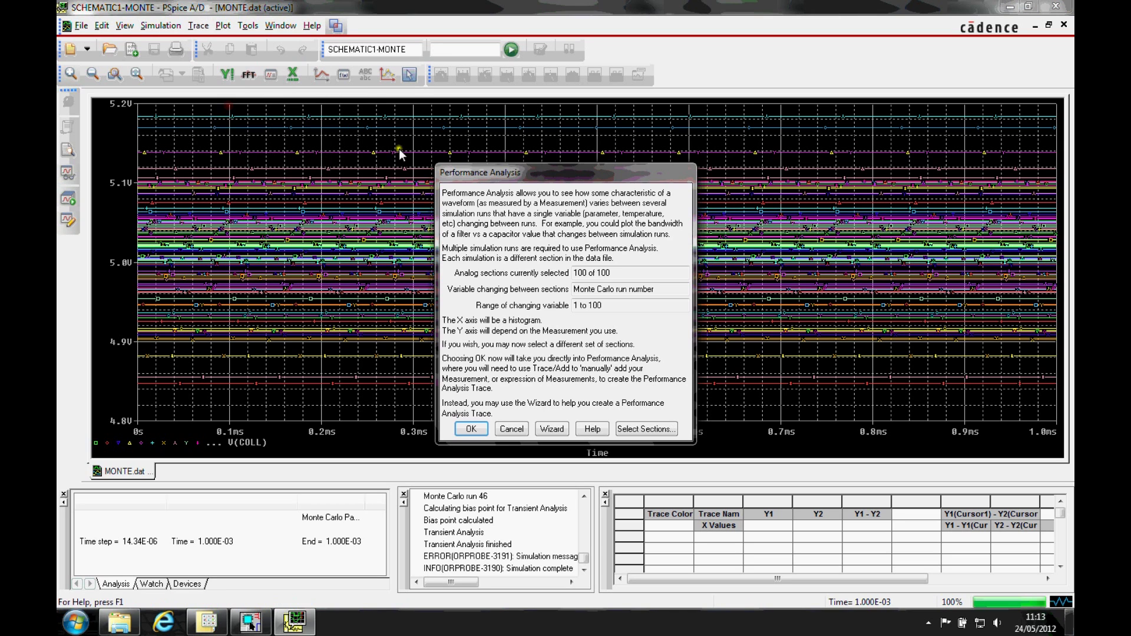
click(471, 428)
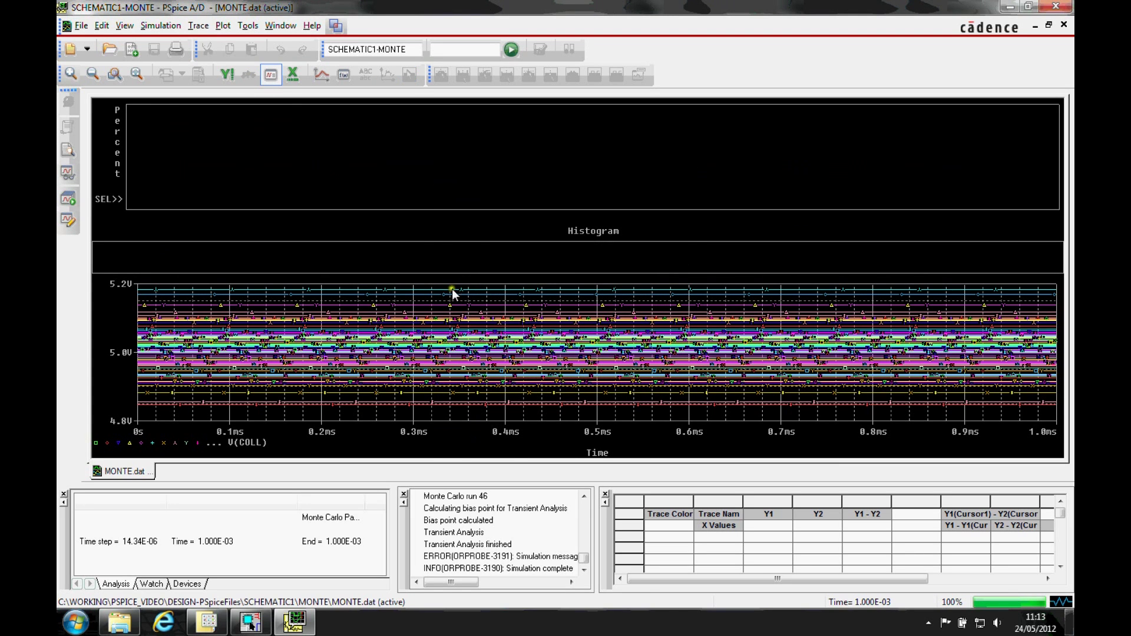
Step: Enter the trace expression Max(V(COLL)) using the Max(1) measurement and V(COLL)
click(200, 26)
click(209, 41)
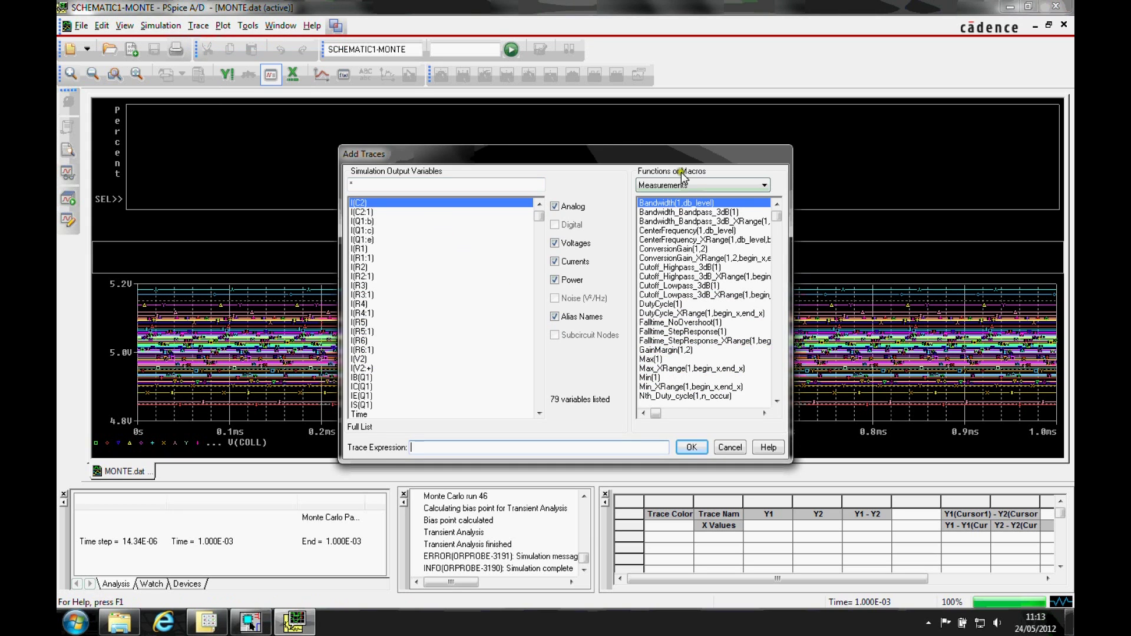
click(651, 360)
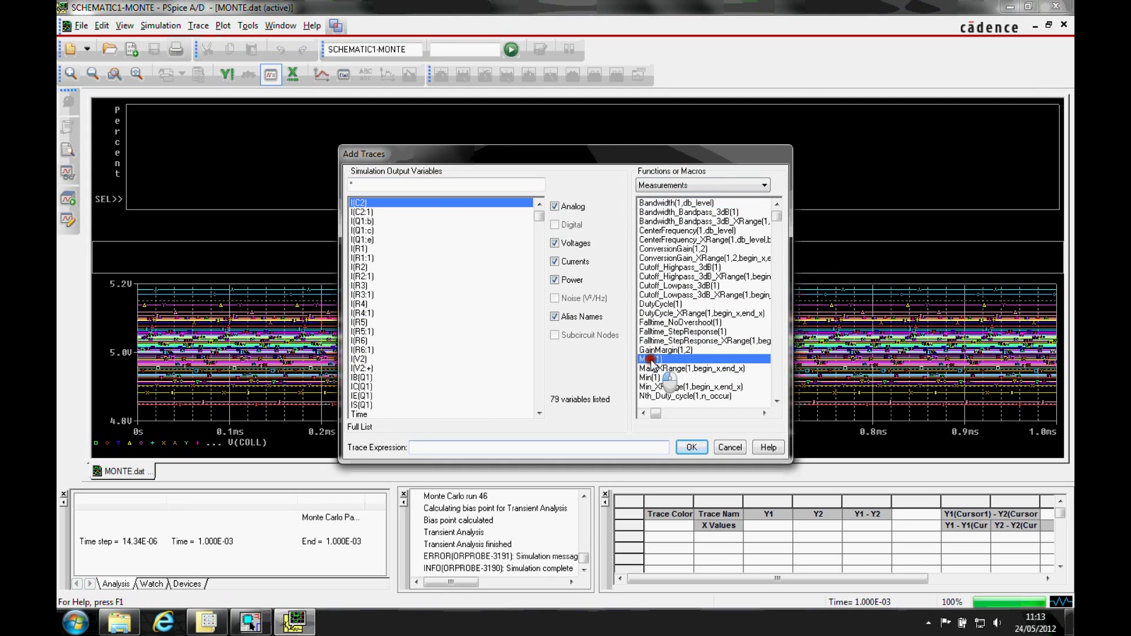
drag(538, 216, 537, 272)
click(368, 313)
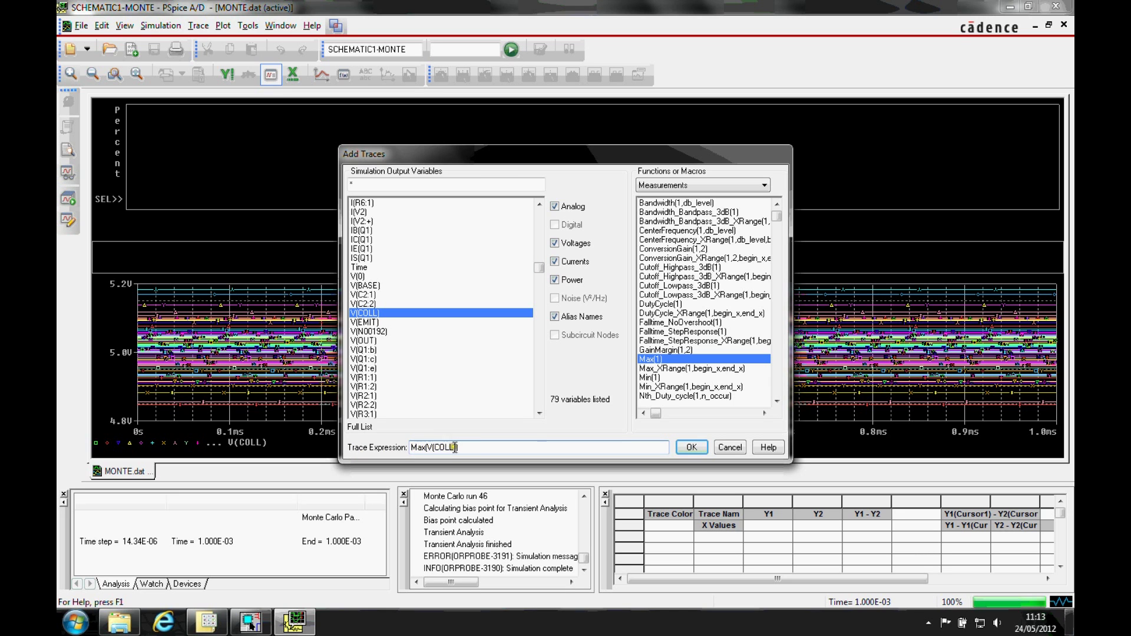
Step: Plot the Max(V(COLL)) histogram and delete the lower V(COLL) waveform plot
click(690, 447)
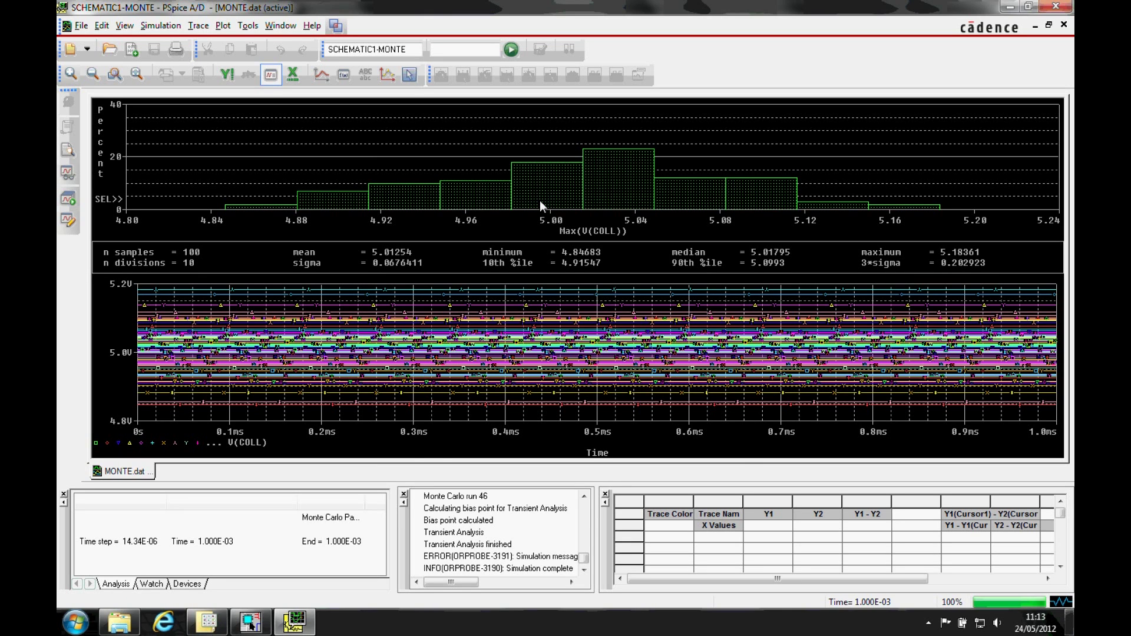
click(547, 202)
click(565, 299)
click(222, 26)
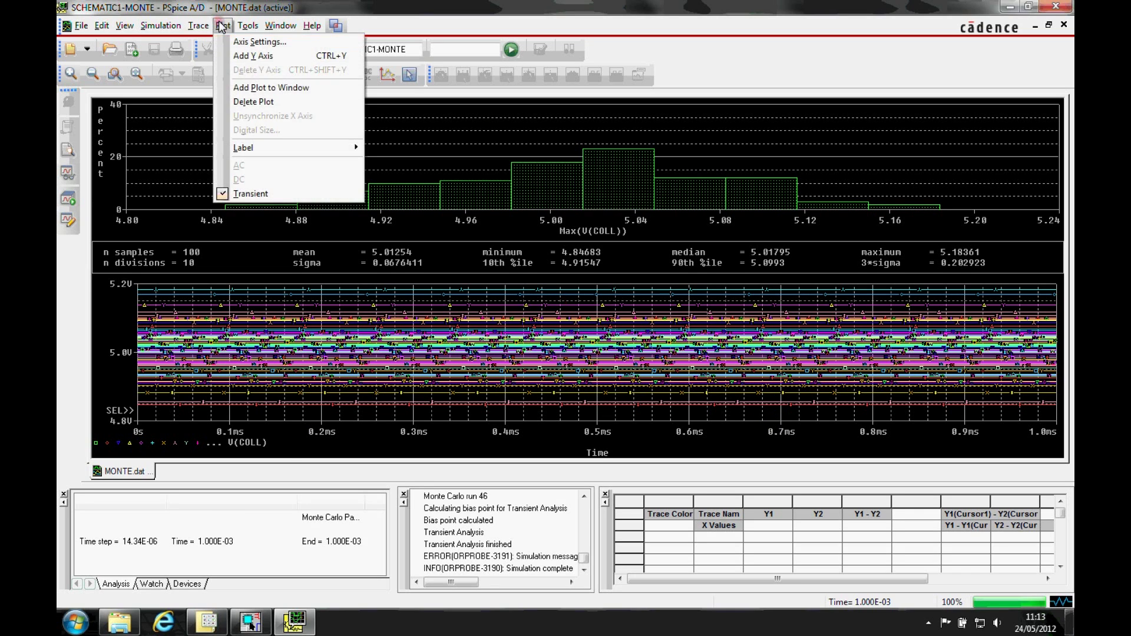
click(241, 100)
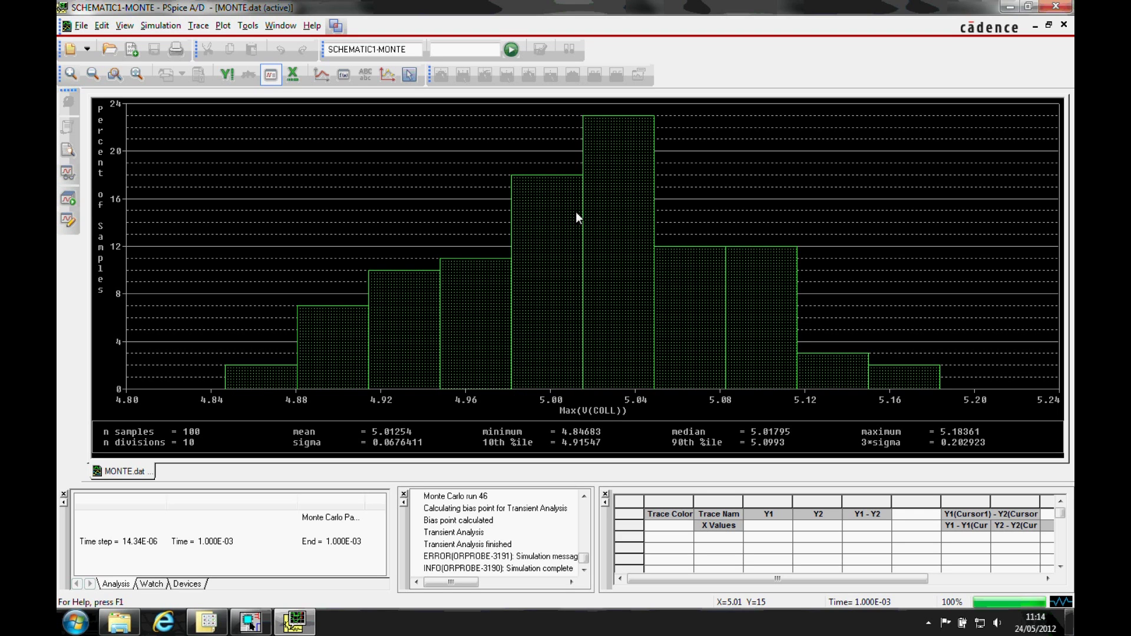
click(529, 238)
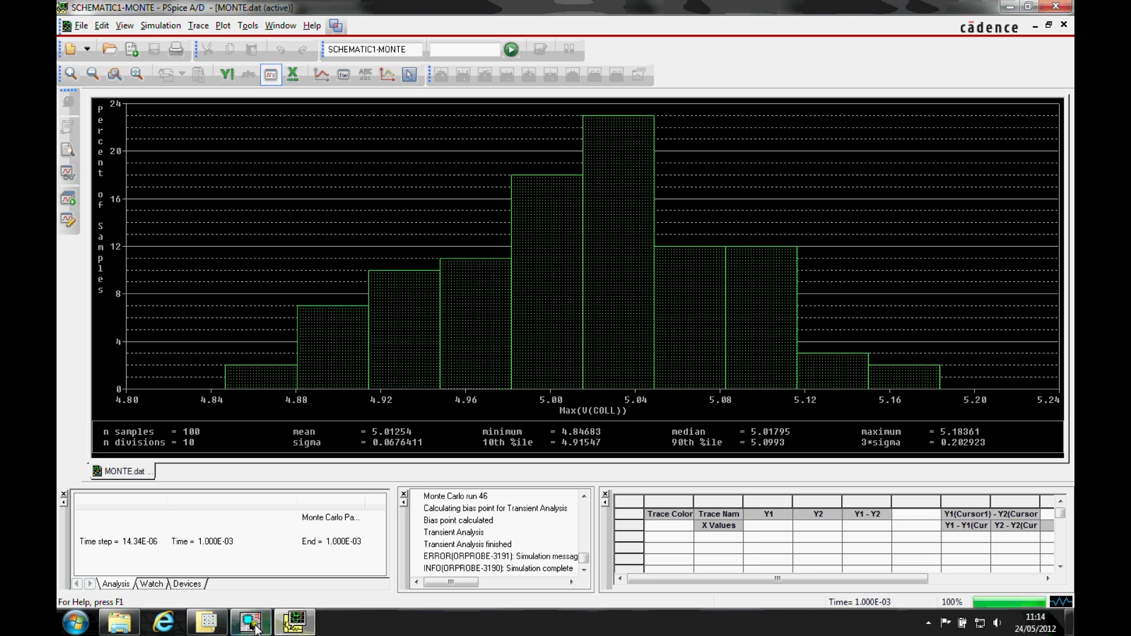